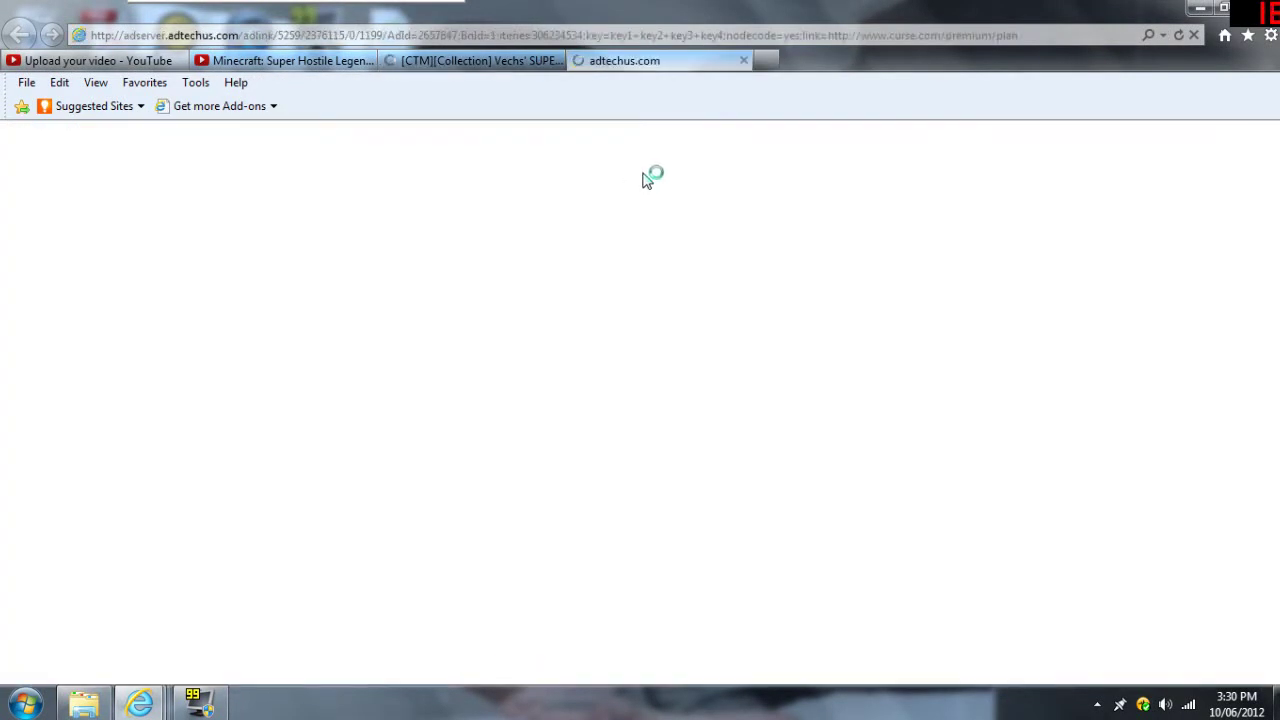
- Close the adtechus.com ad tab and minimize the browser to reveal the desktop
left_click(744, 60)
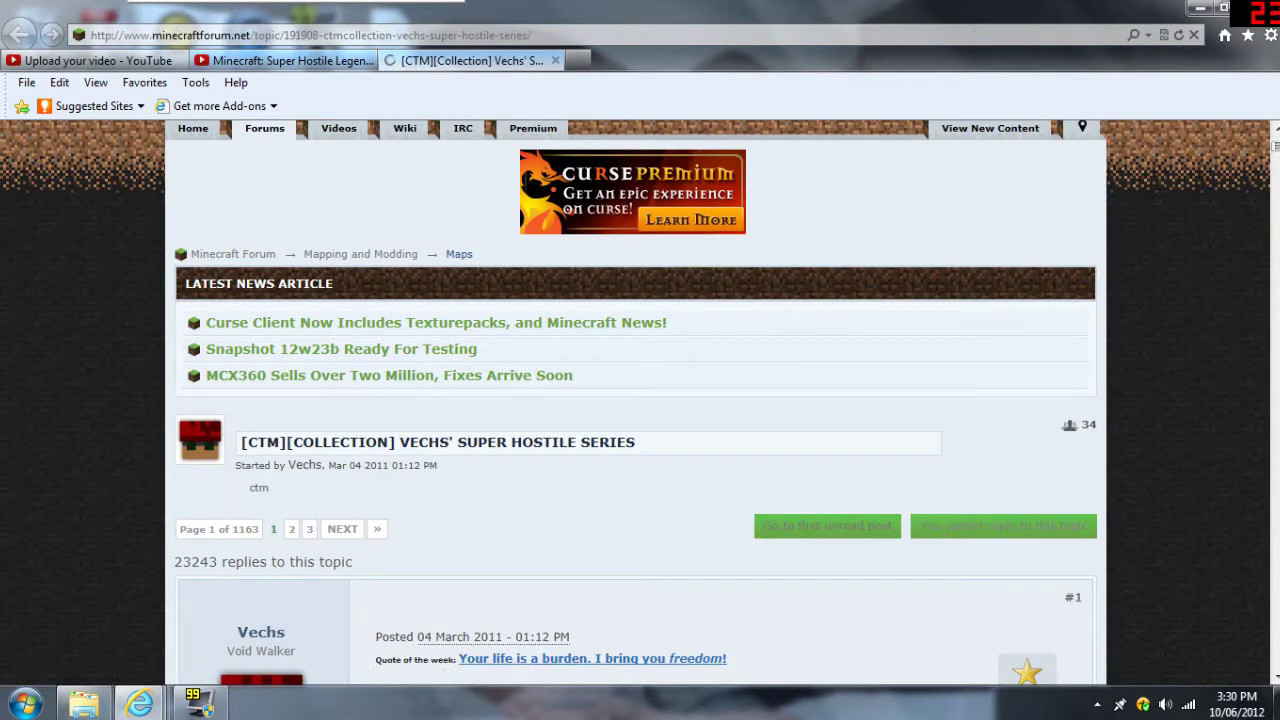
left_click(1200, 8)
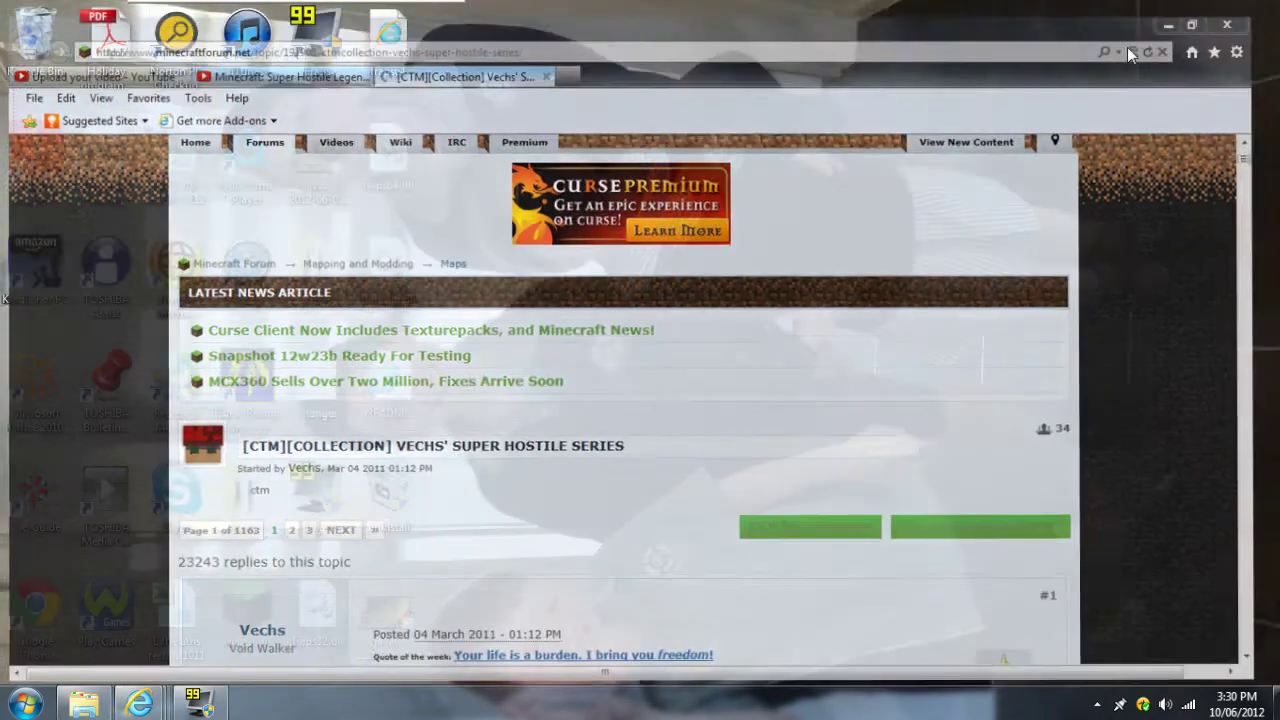
- Launch Minecraft from the desktop icon, log in, then reposition and minimize the game window
double_click(250, 610)
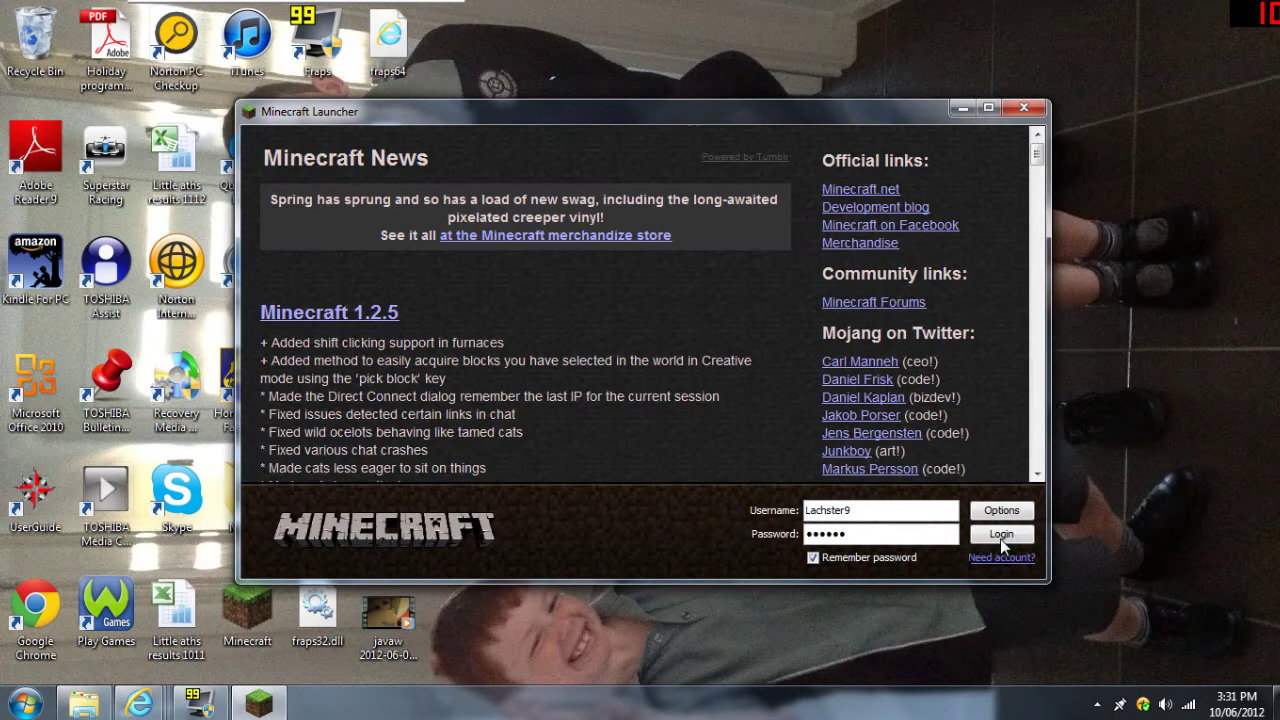
left_click(1001, 537)
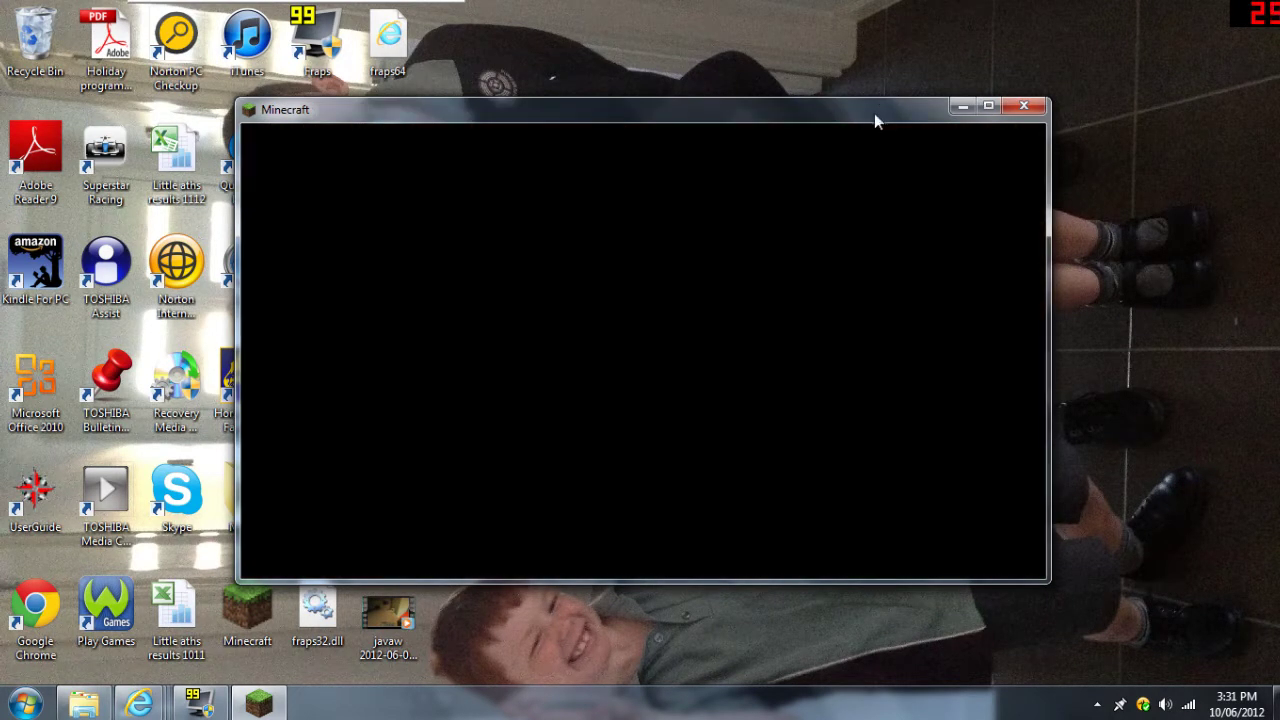
left_click_drag(874, 113, 951, 86)
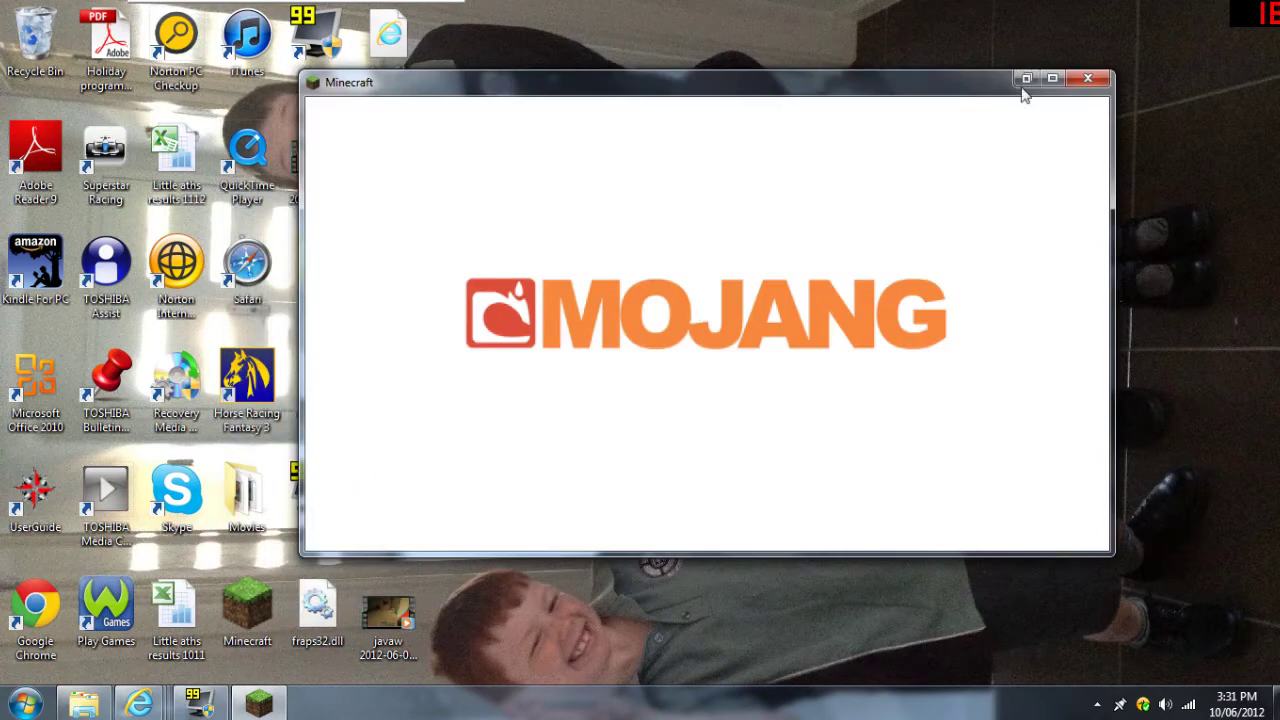
left_click(1027, 79)
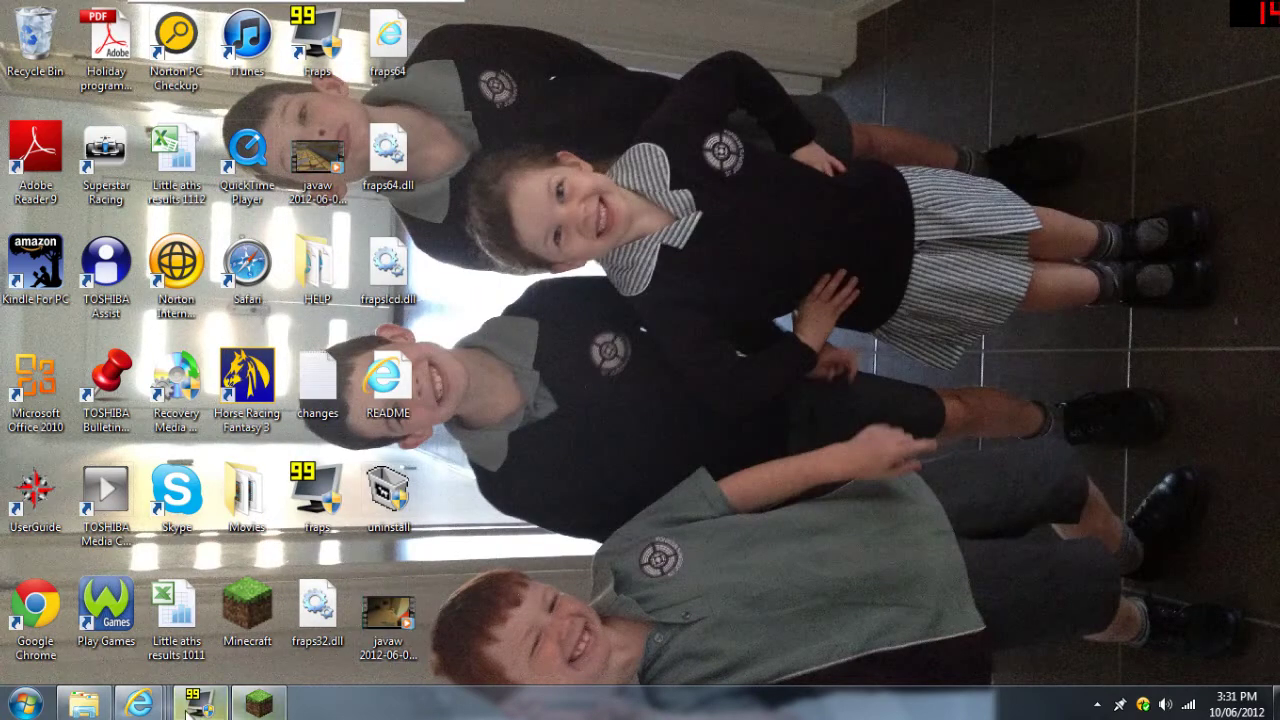
- Restore Internet Explorer and switch to the [CTM][Collection] Super Hostile thread tab
mouse_move(138, 705)
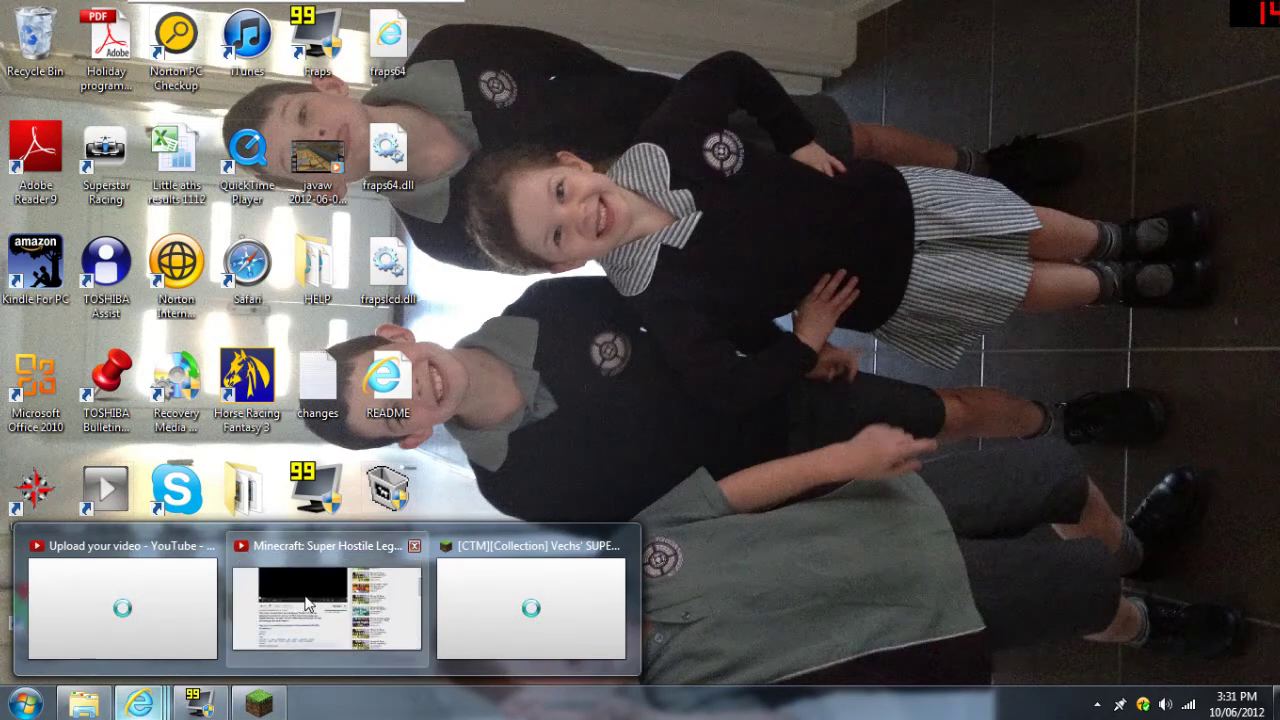
left_click(306, 605)
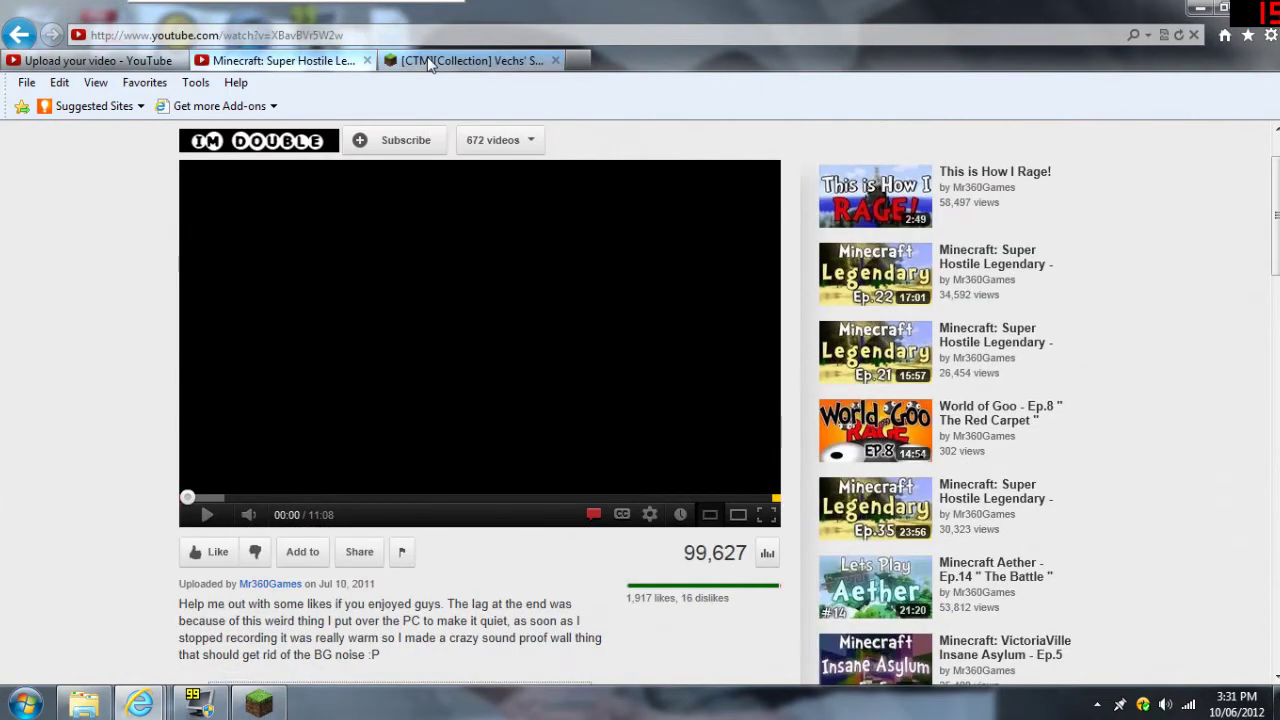
left_click(432, 62)
- Follow the Download link for Super Hostile #00 Hazardous Environment Training
scroll(760, 386, "down", 1)
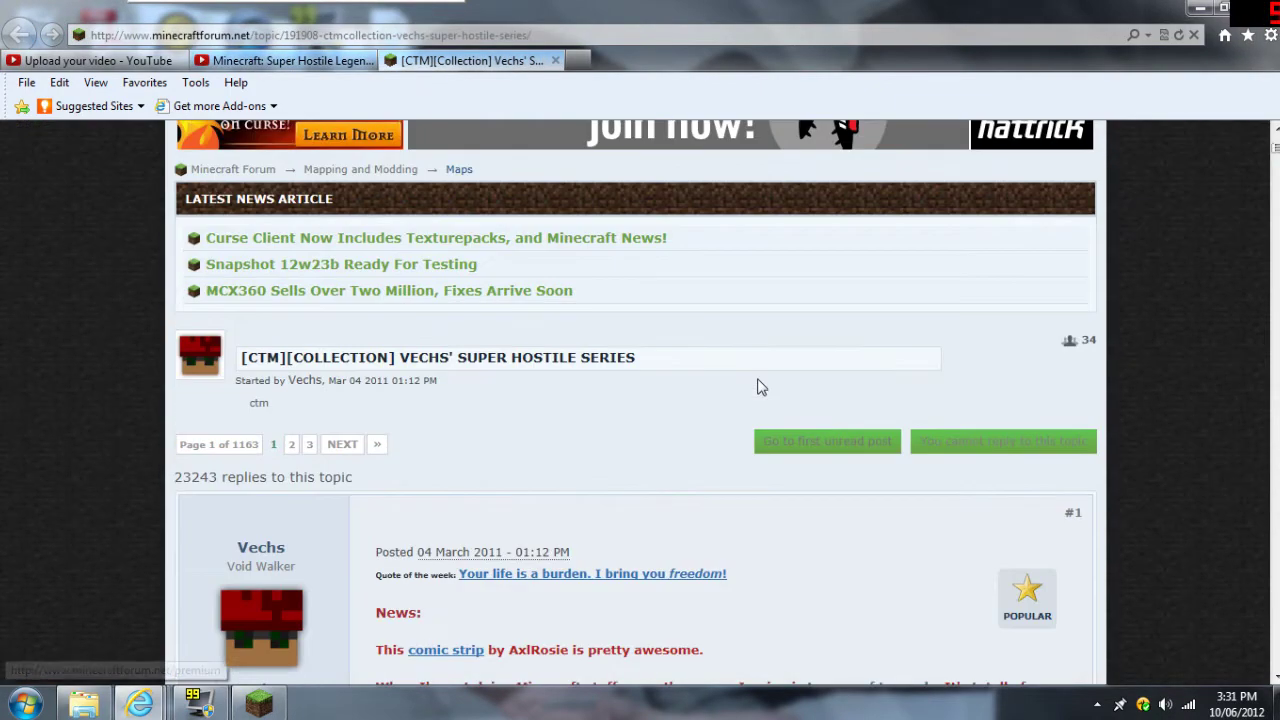
scroll(768, 375, "down", 2)
scroll(768, 375, "down", 10)
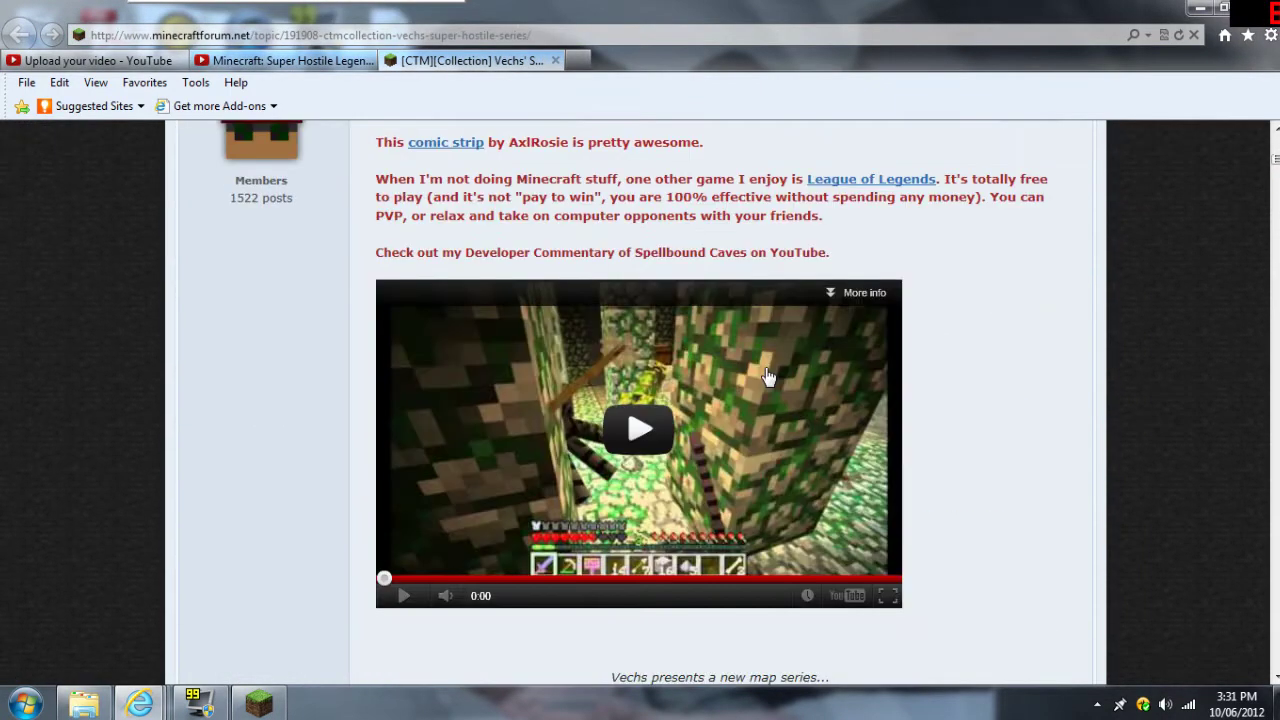
scroll(768, 375, "down", 5)
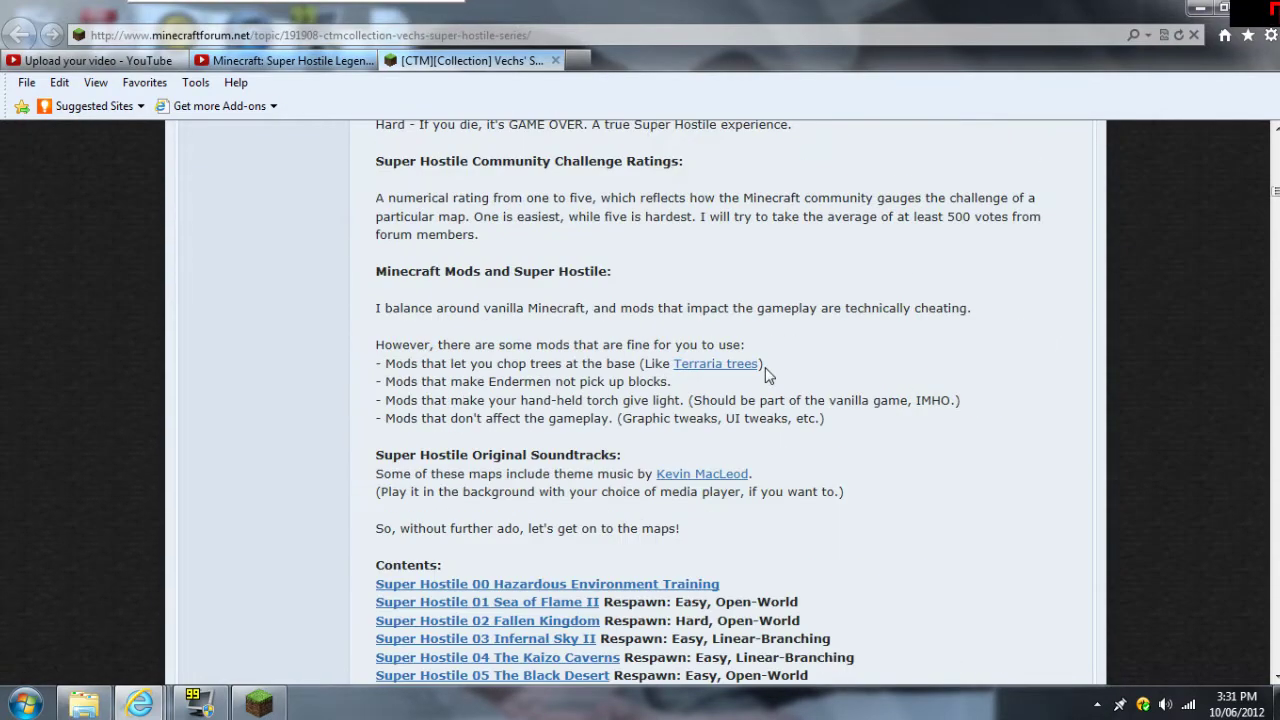
scroll(777, 395, "down", 4)
scroll(778, 404, "down", 10)
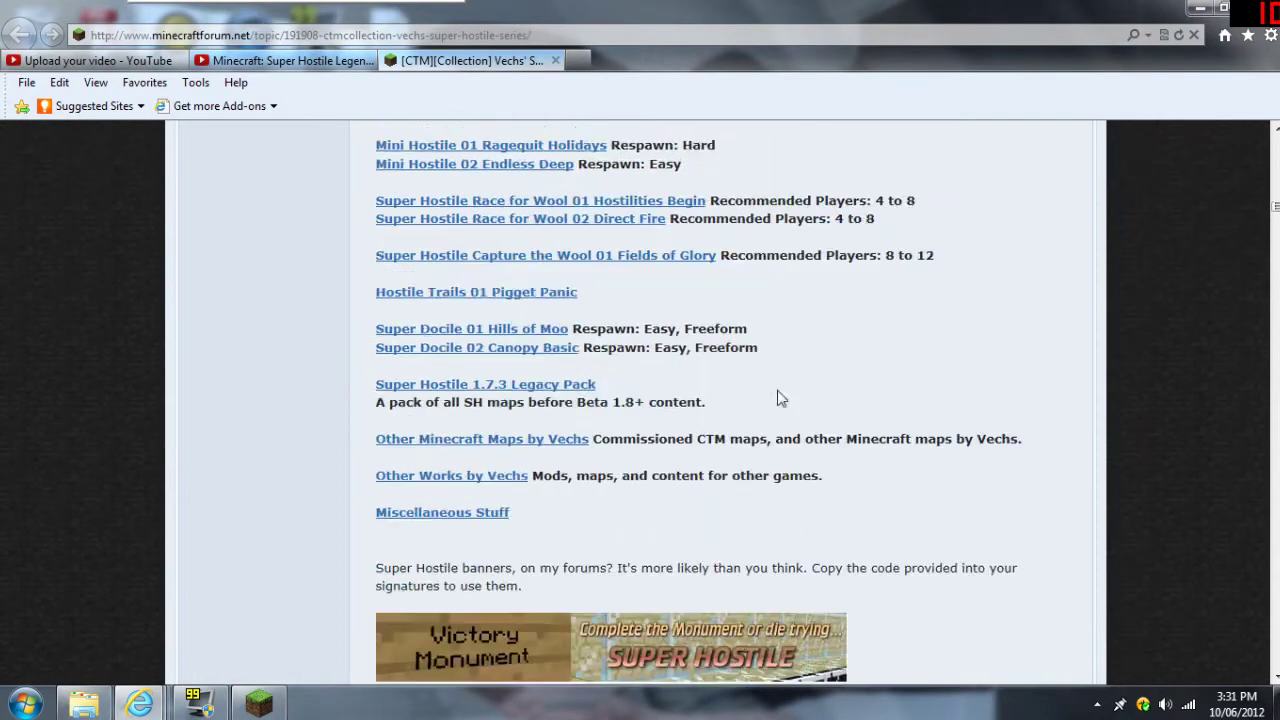
scroll(778, 404, "down", 3)
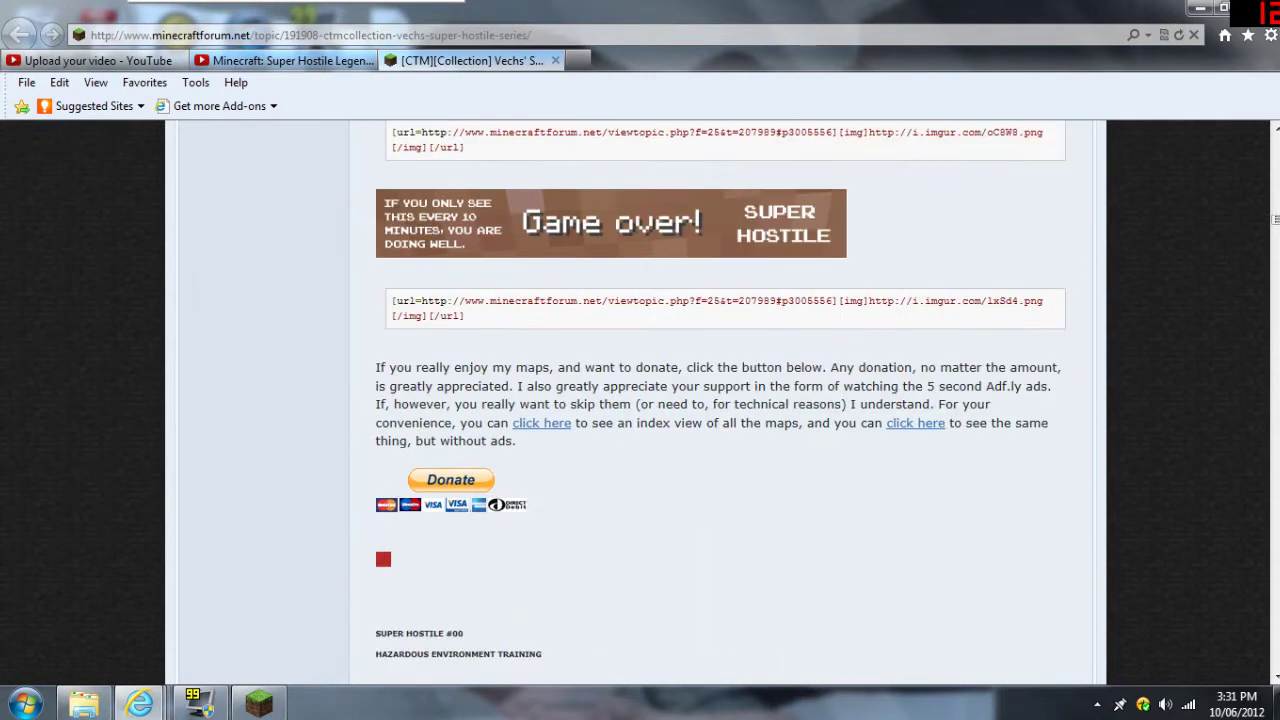
left_click(417, 548)
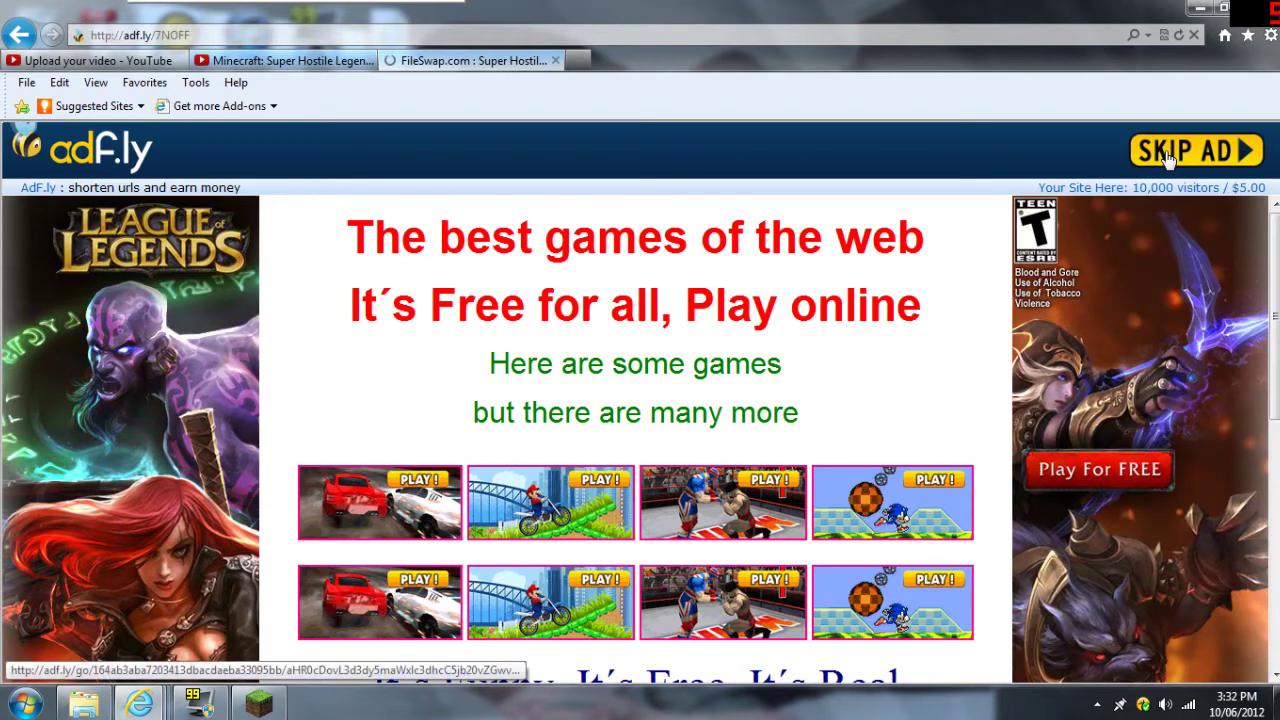
- Skip the adf.ly advert to reach the FileSwap page for HE Training v1.1.zip
left_click(1168, 156)
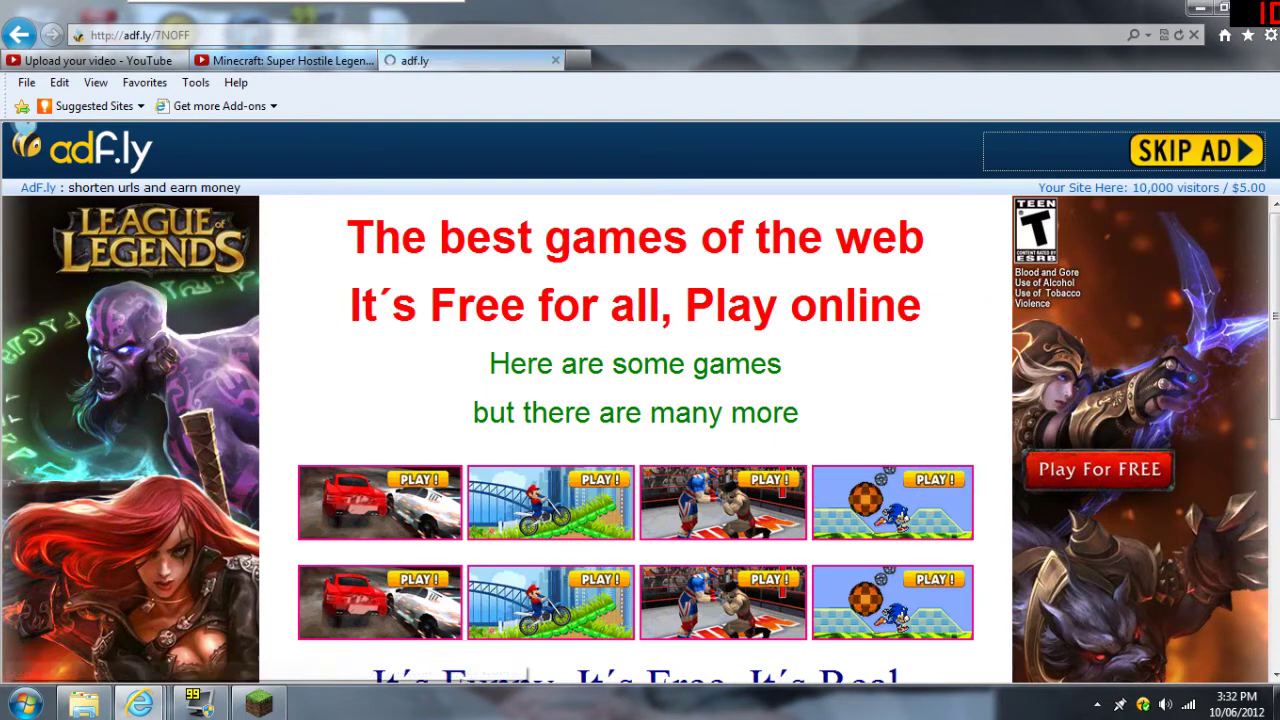
scroll(635, 440, "down", 1)
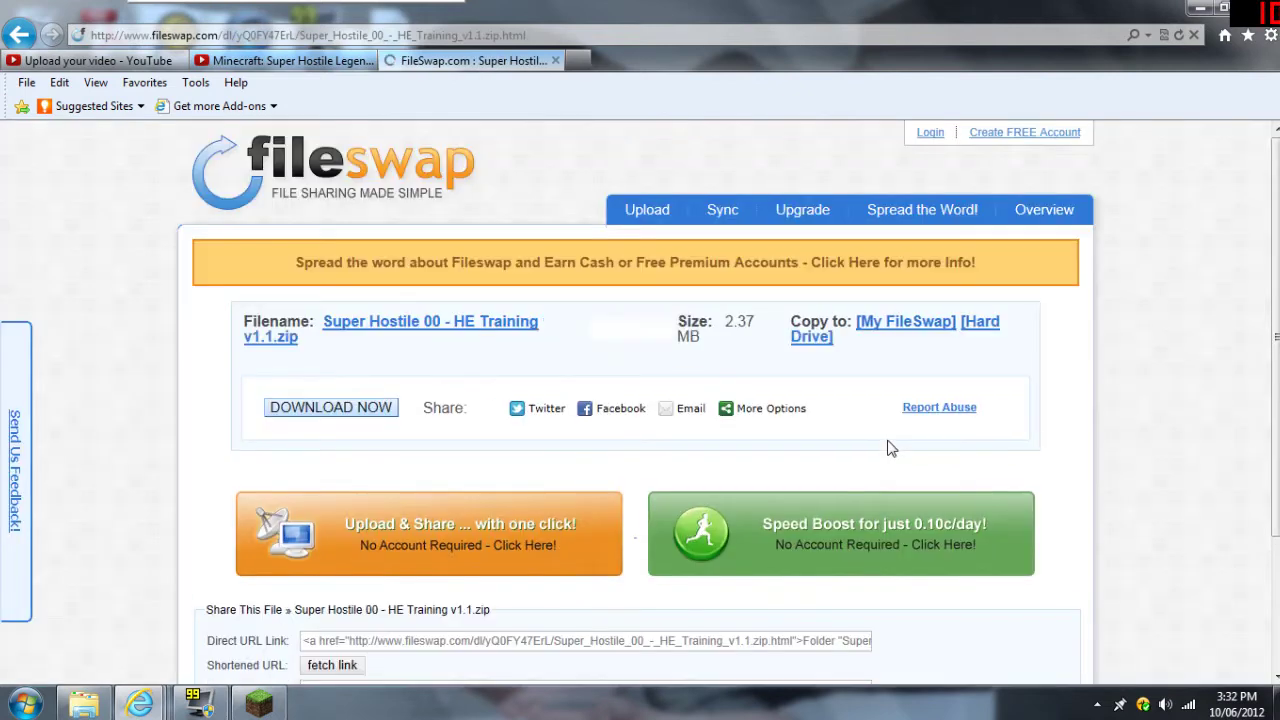
- Download Super Hostile 00 - HE Training v1.1.zip and open it in Explorer
left_click(343, 414)
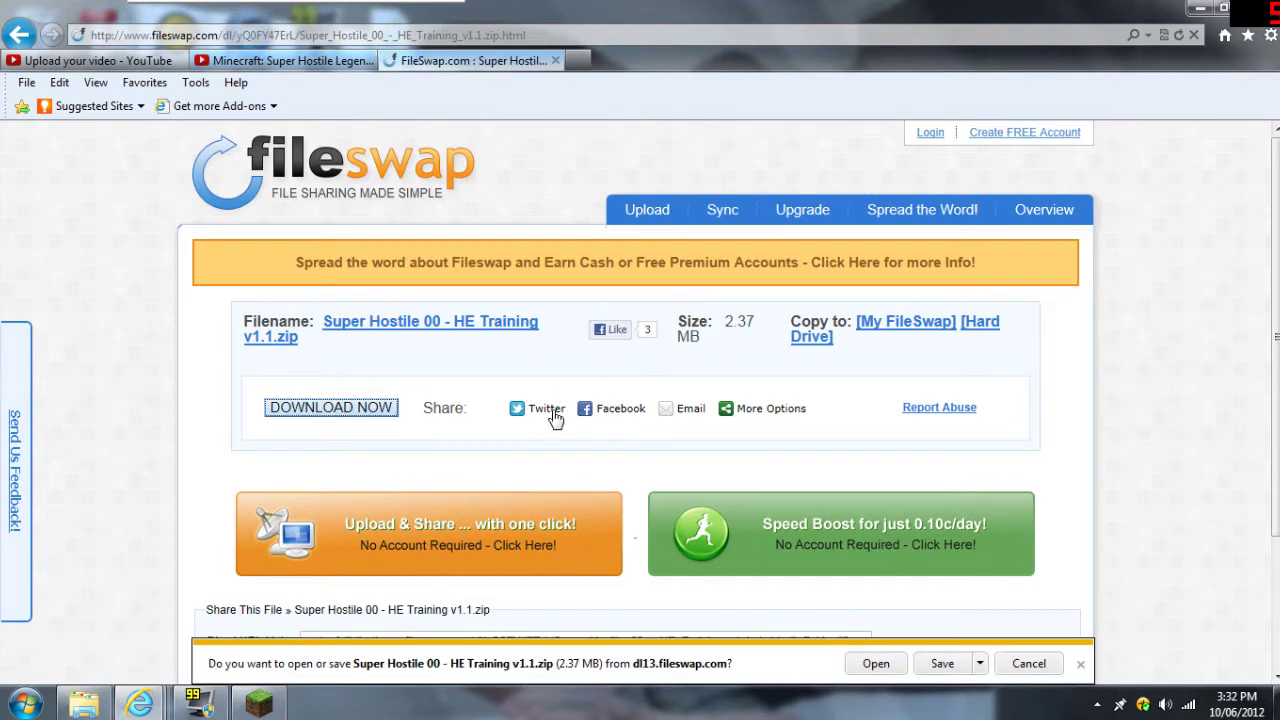
left_click(891, 674)
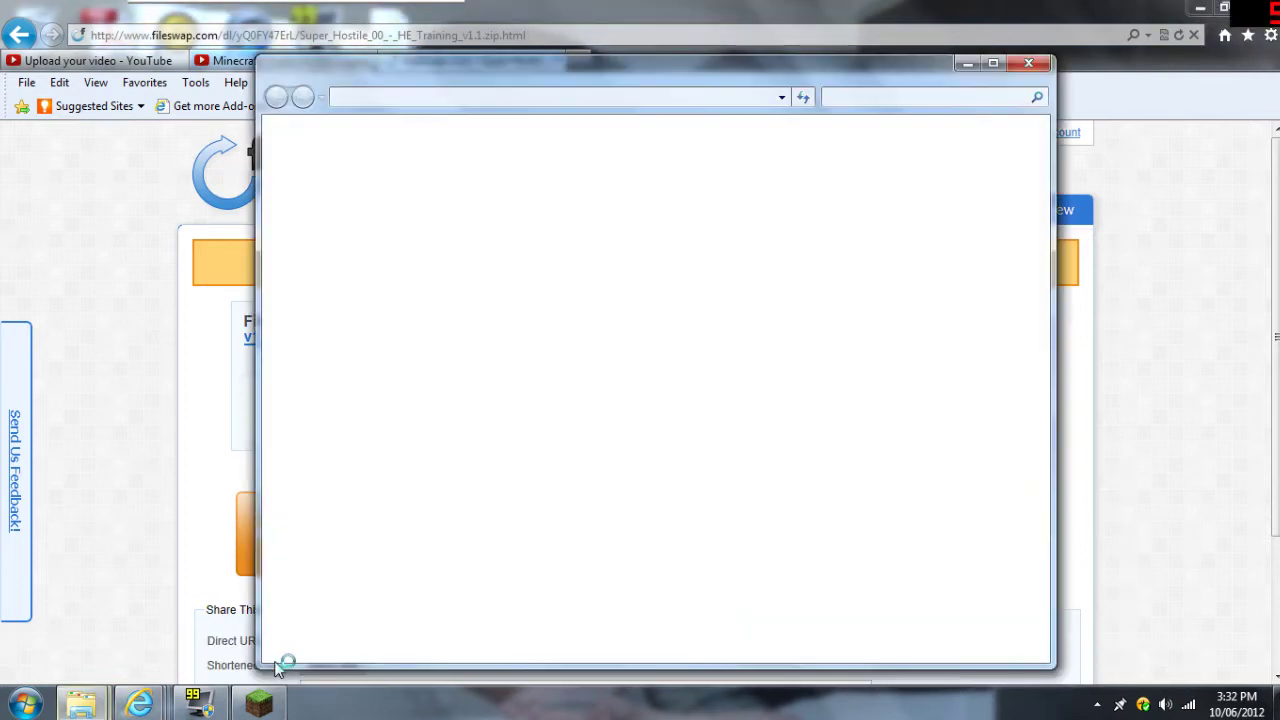
left_click(18, 706)
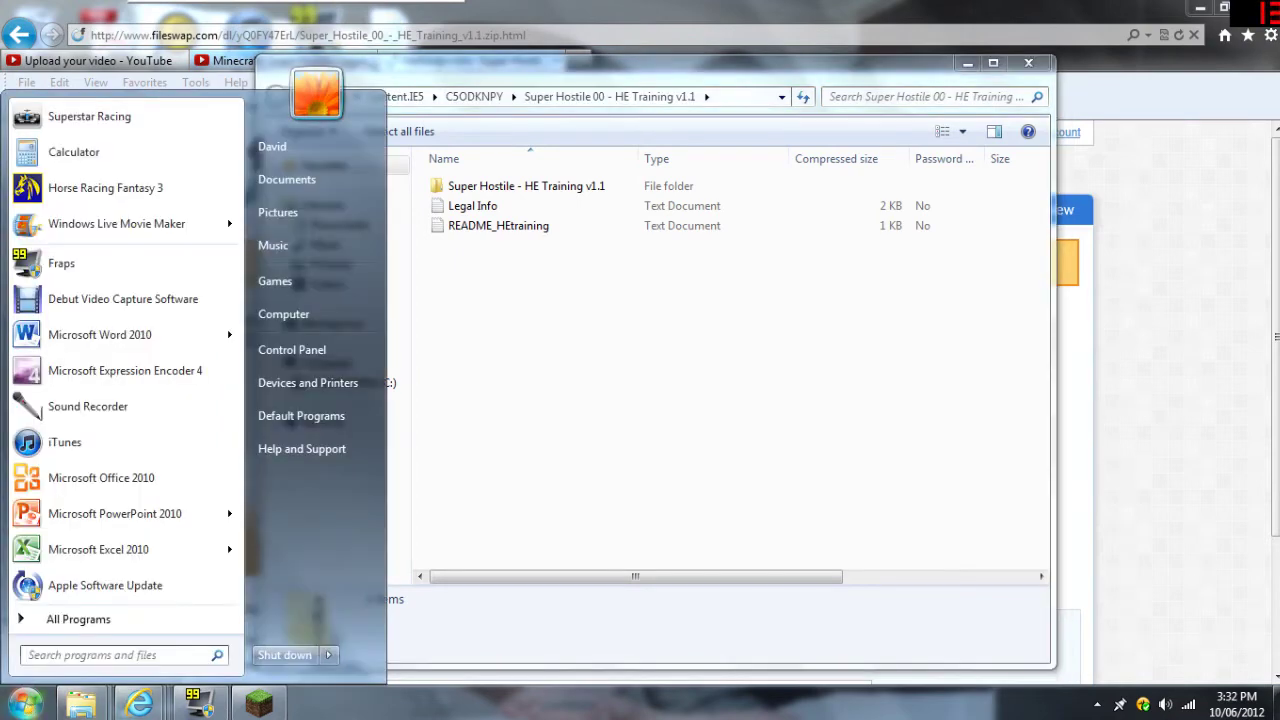
- Find Run via Start search and submit %appdata% to open the Roaming folder
type("run")
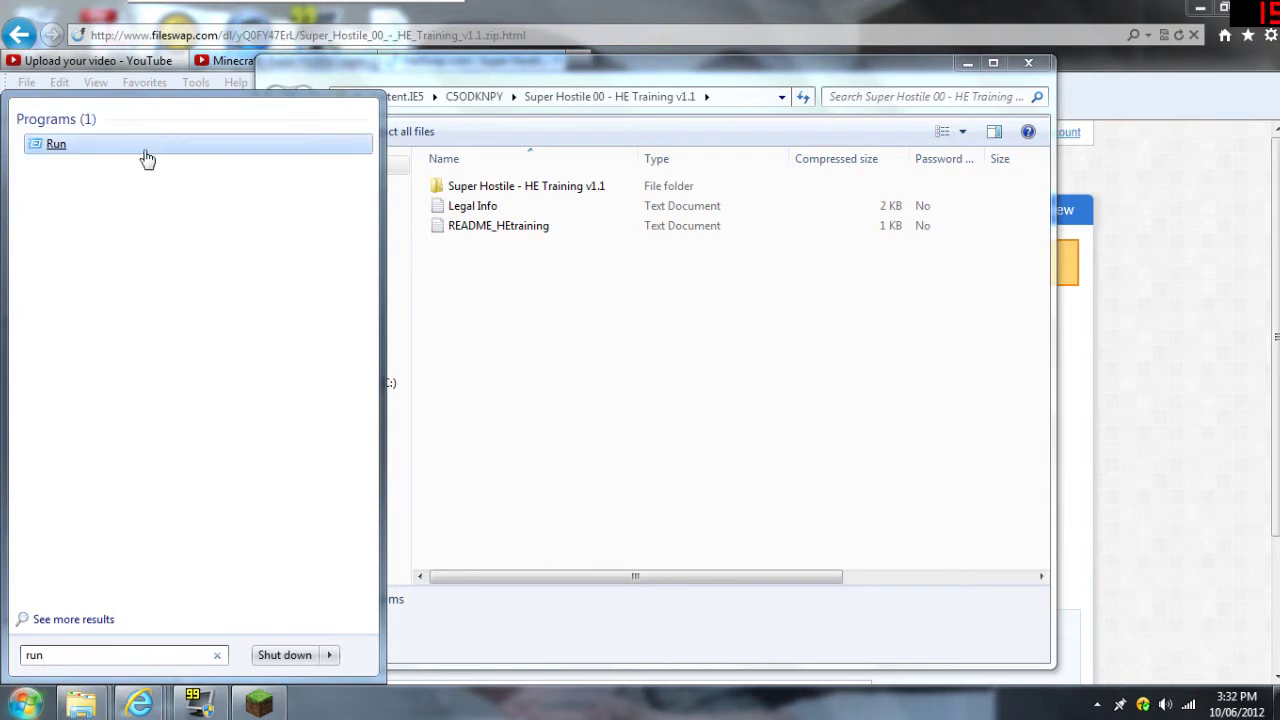
left_click(147, 146)
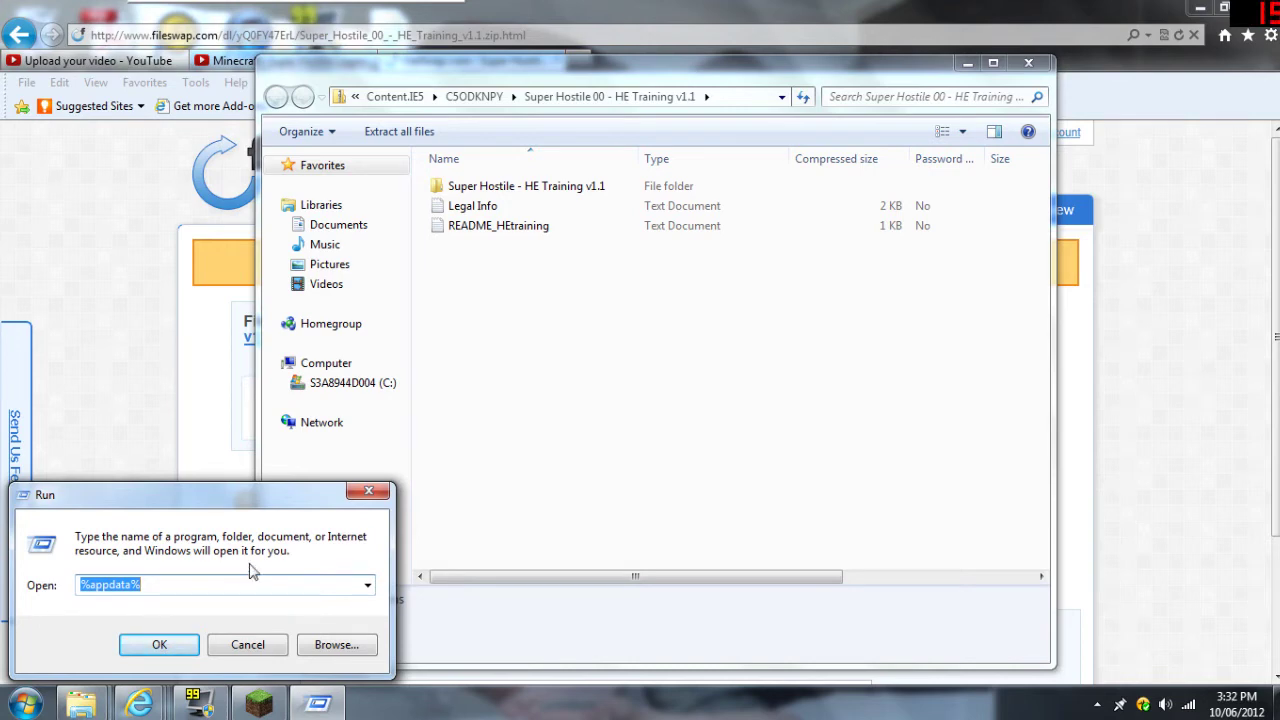
left_click(175, 648)
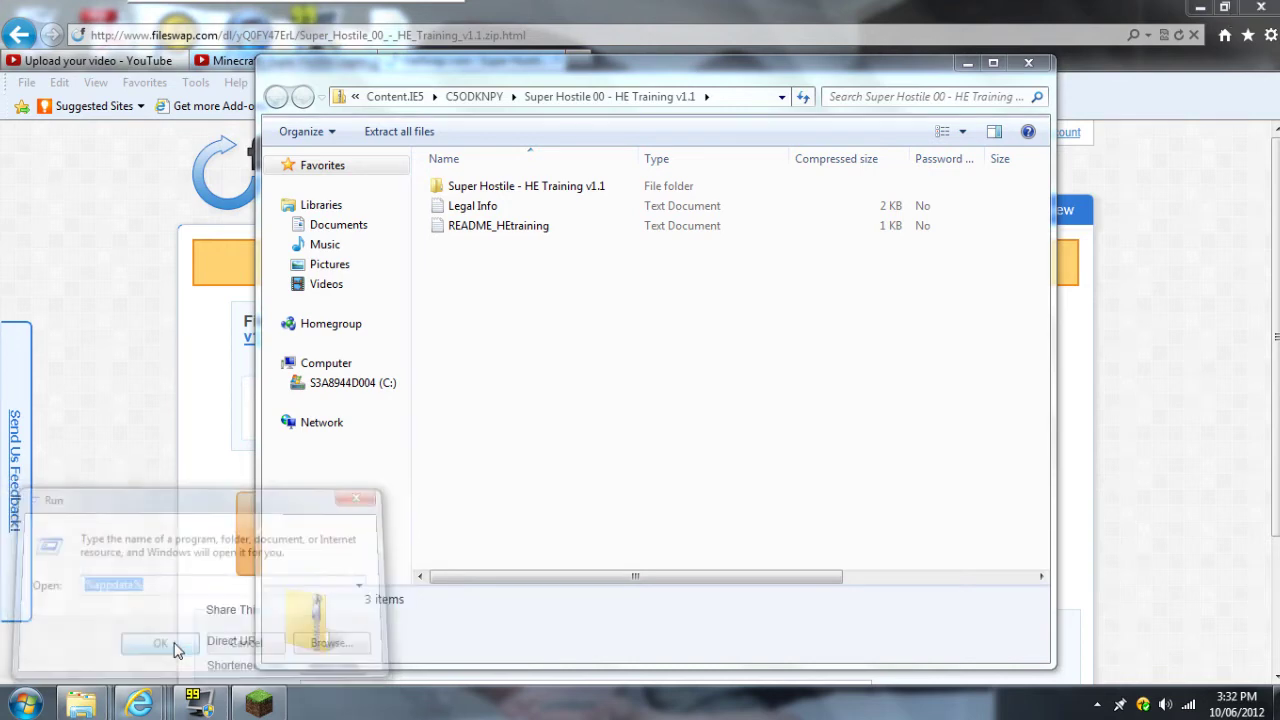
- Open the .minecraft saves folder and place its window beside the zip contents
left_click(543, 135)
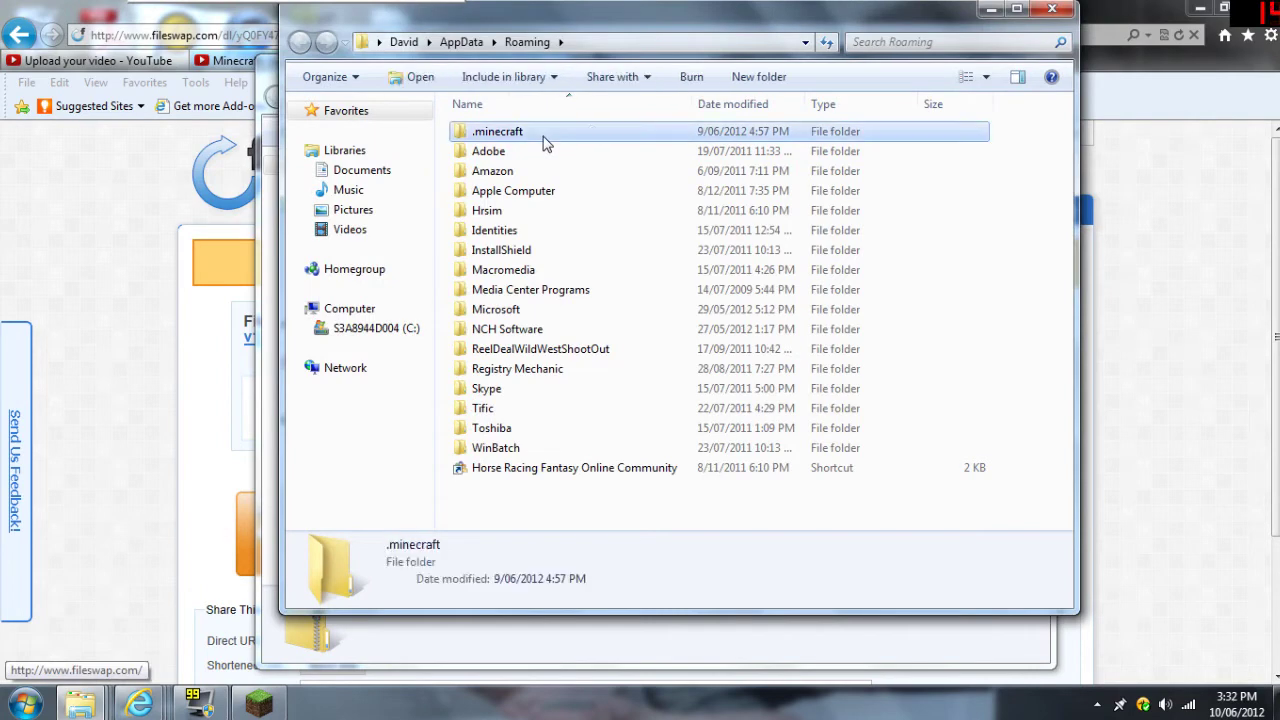
double_click(543, 138)
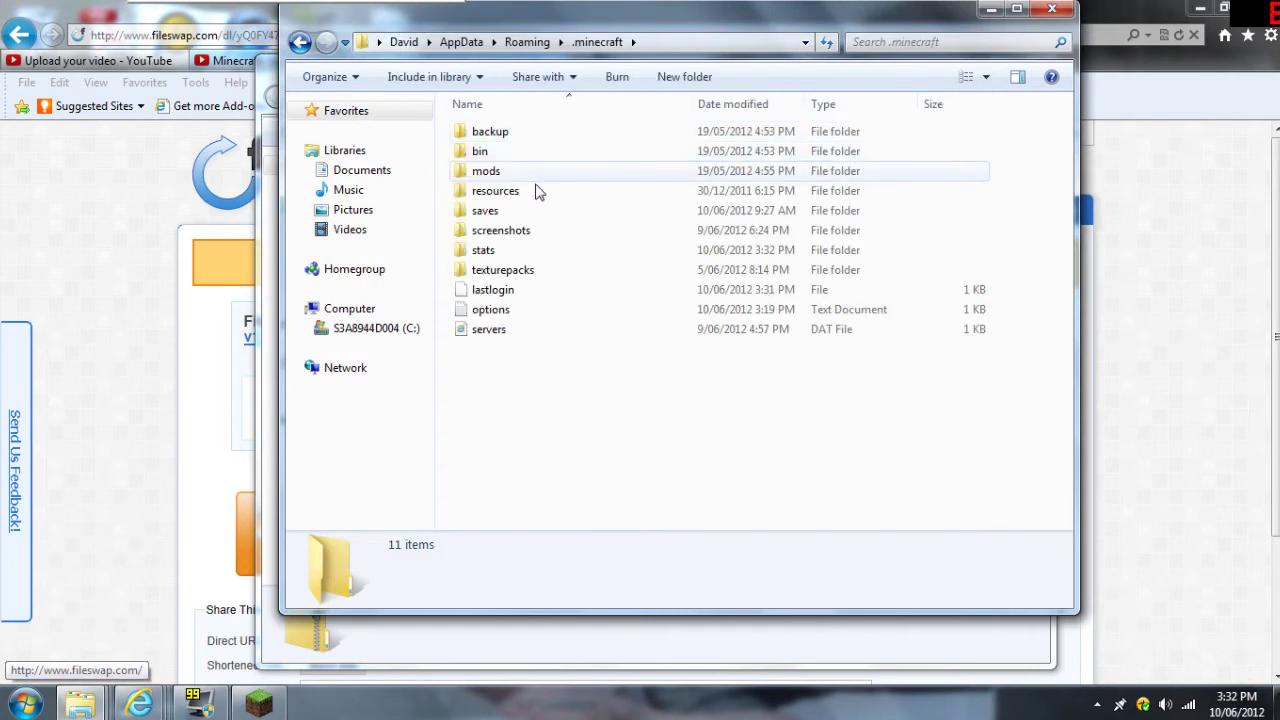
double_click(487, 210)
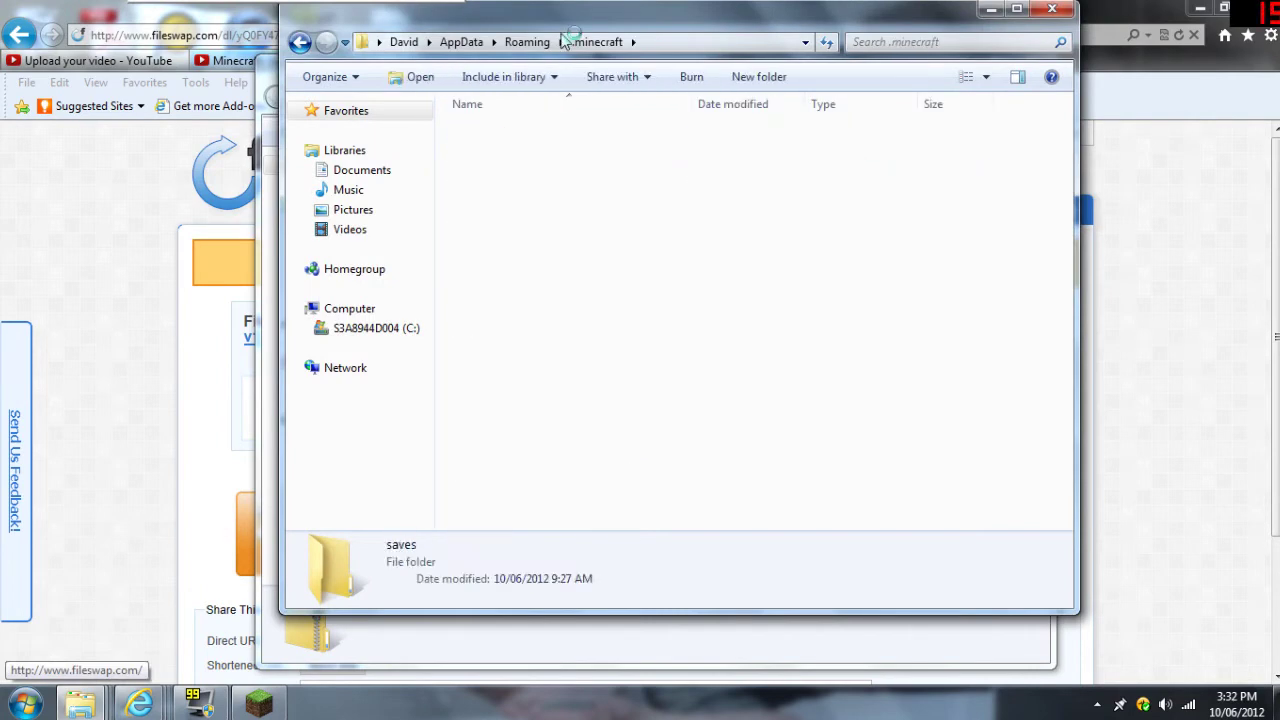
mouse_move(563, 40)
left_mouse_down()
mouse_move(581, 122)
mouse_move(553, 292)
left_mouse_up()
- Copy the Super Hostile - HE Training v1.1 folder into saves, accepting the security warning
left_click(550, 189)
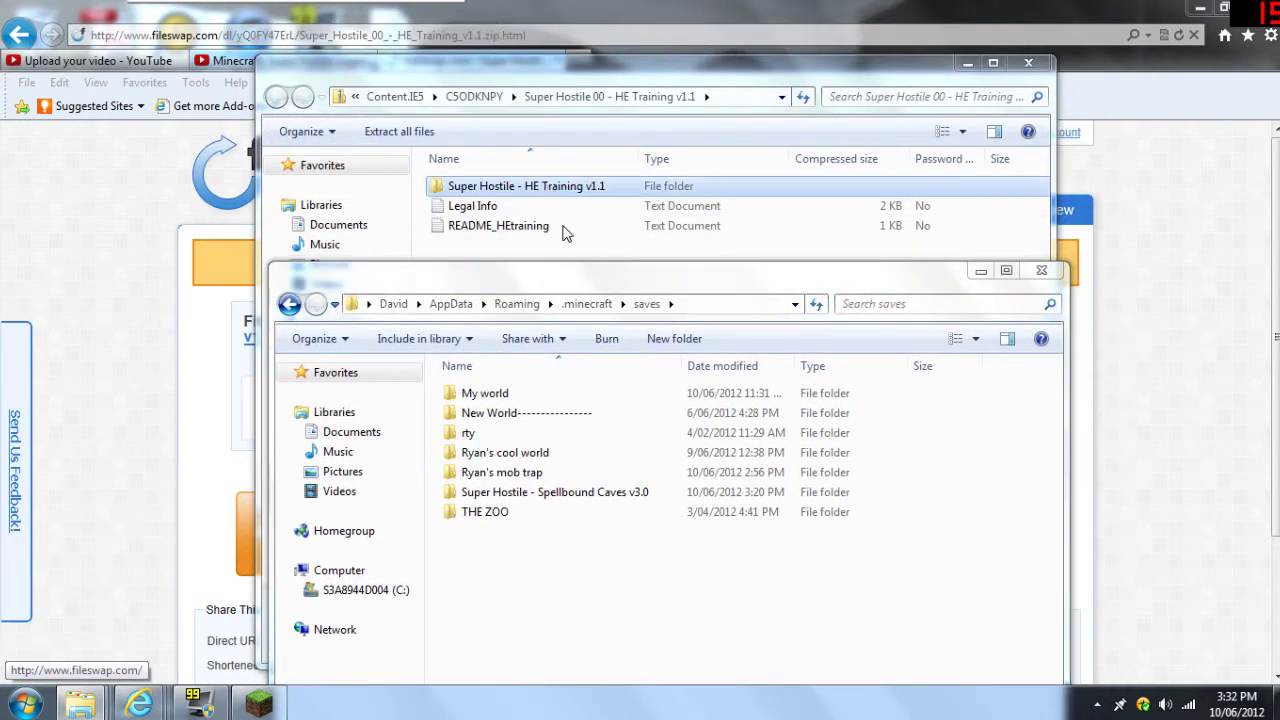
left_click_drag(550, 187, 600, 337)
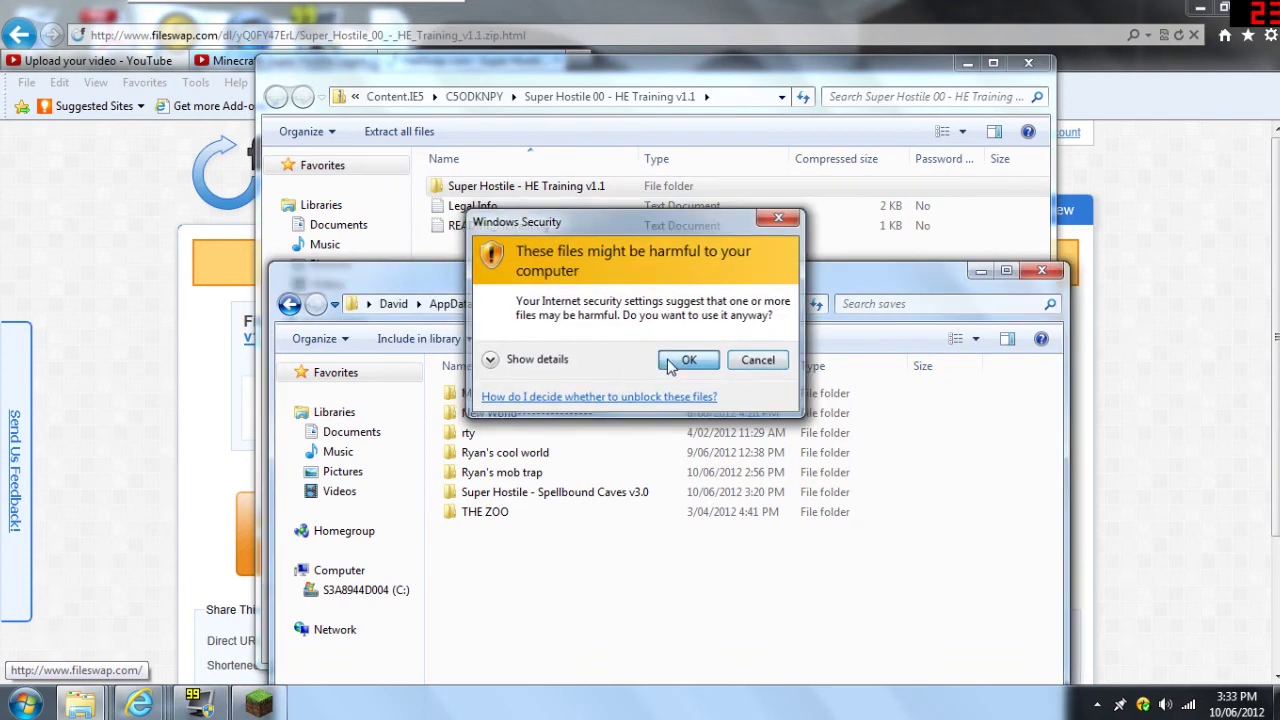
left_click(670, 364)
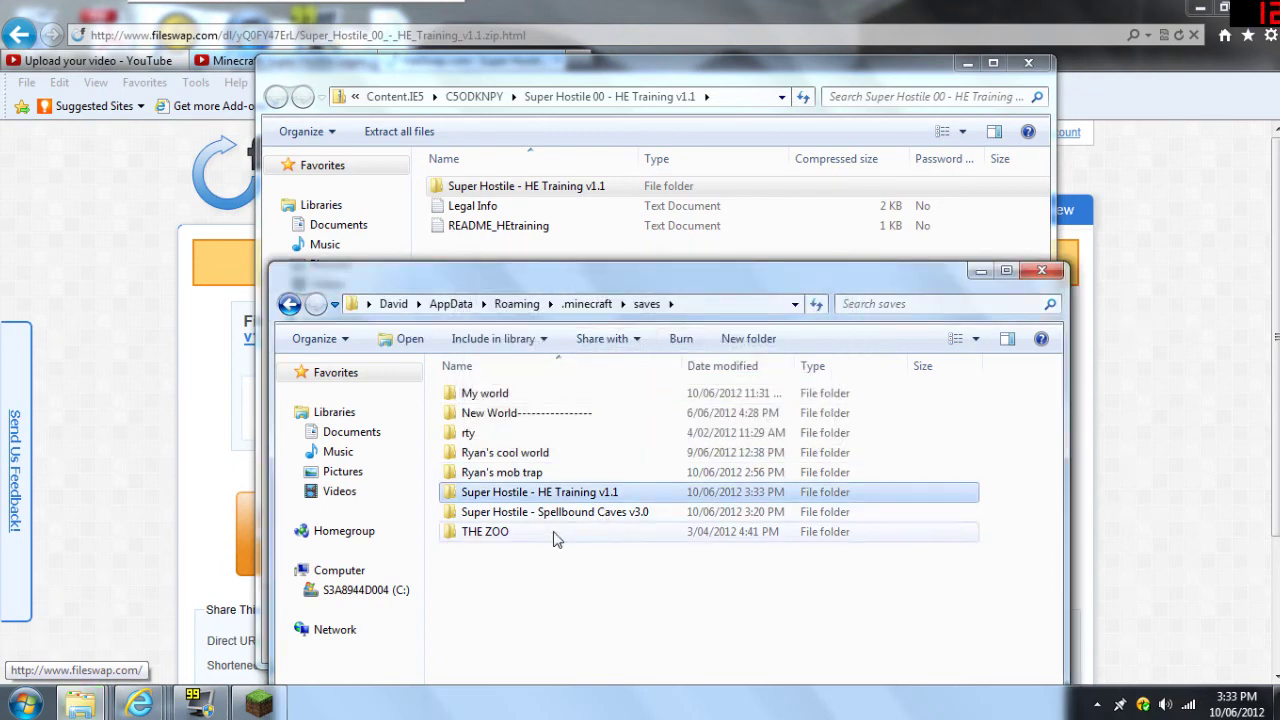
- Load the Super Hostile - HE Training world in Singleplayer with the game maximized
left_click(258, 704)
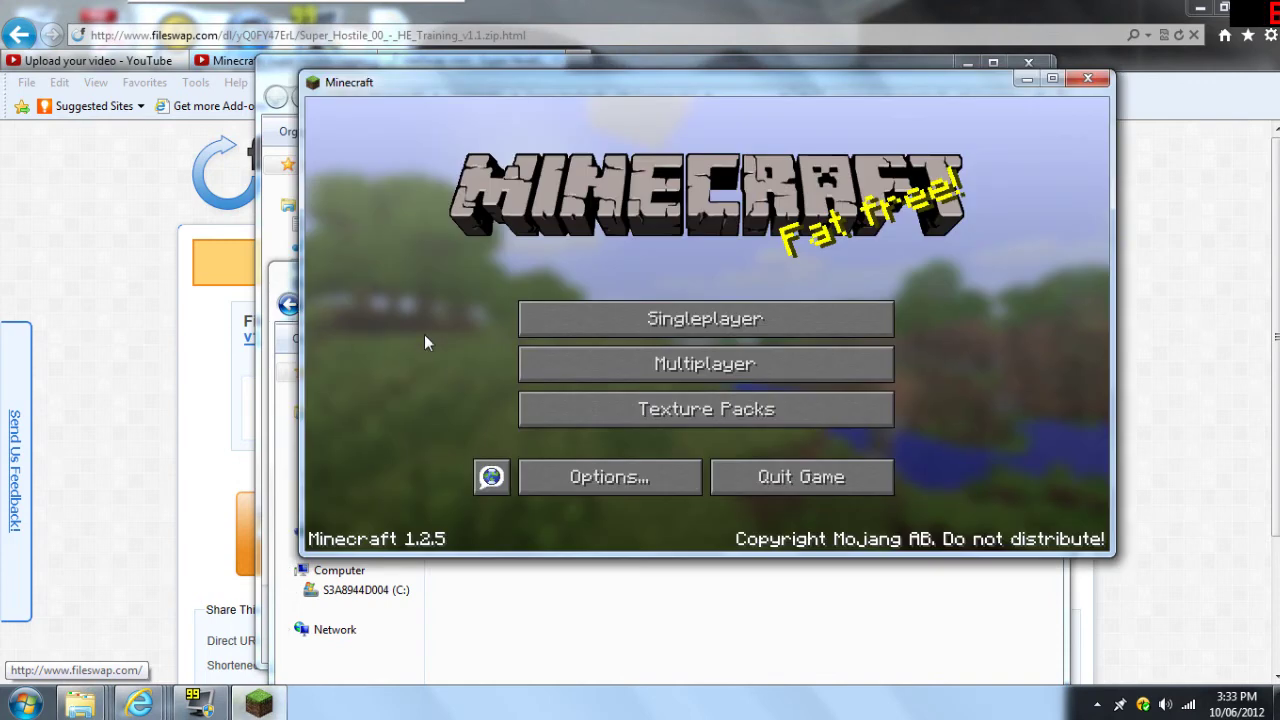
left_click(564, 308)
left_click(1062, 84)
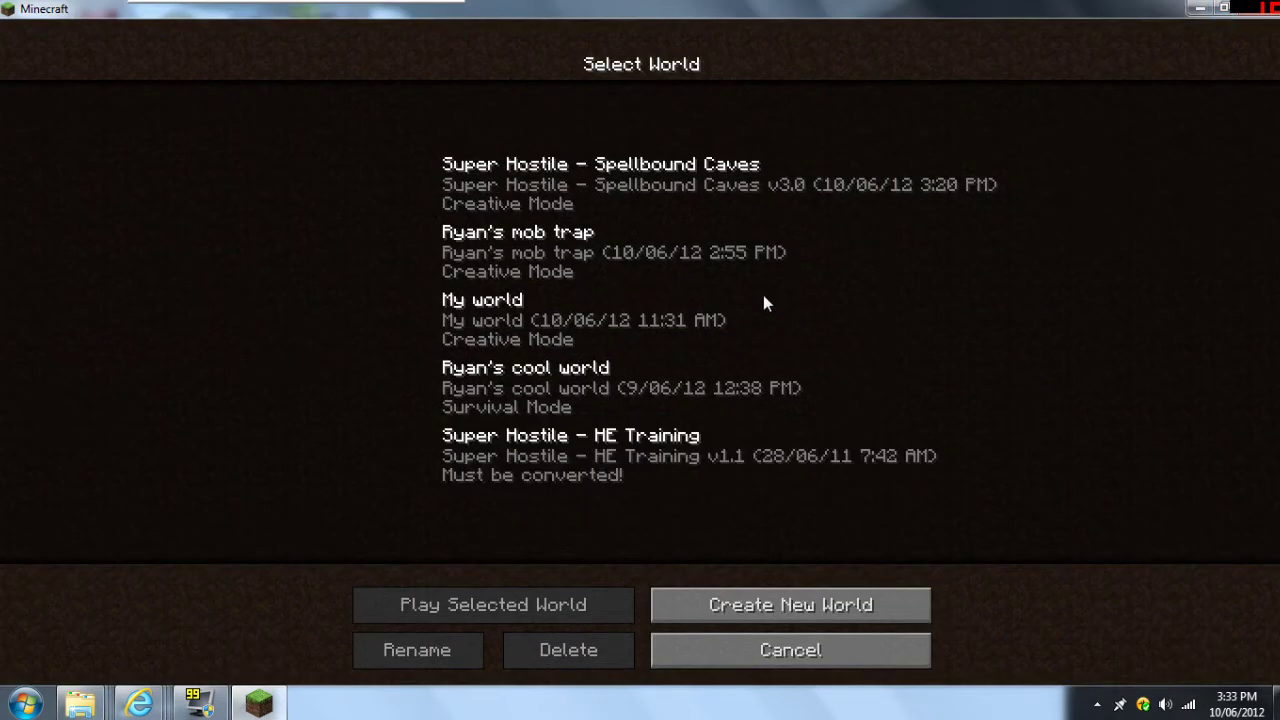
left_click(678, 473)
left_click(599, 604)
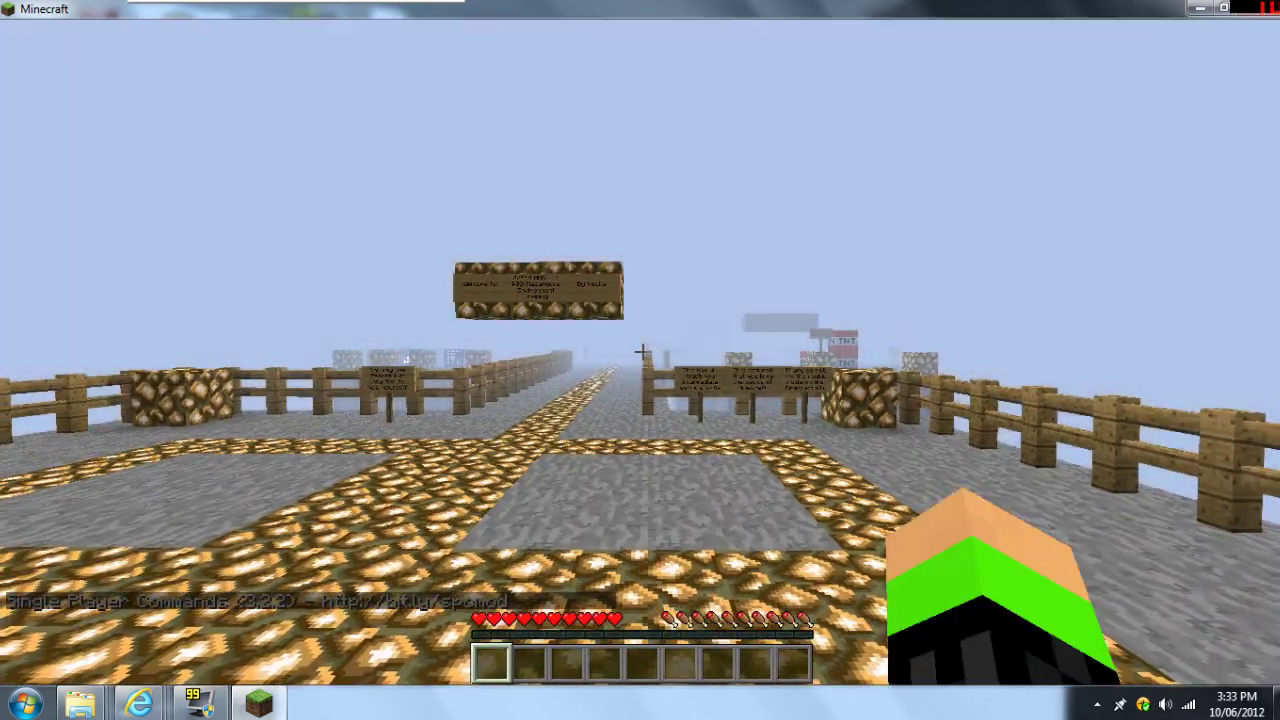
- Walk forward toward the welcome sign and fence at spawn
mouse_move(640, 360)
key("w")
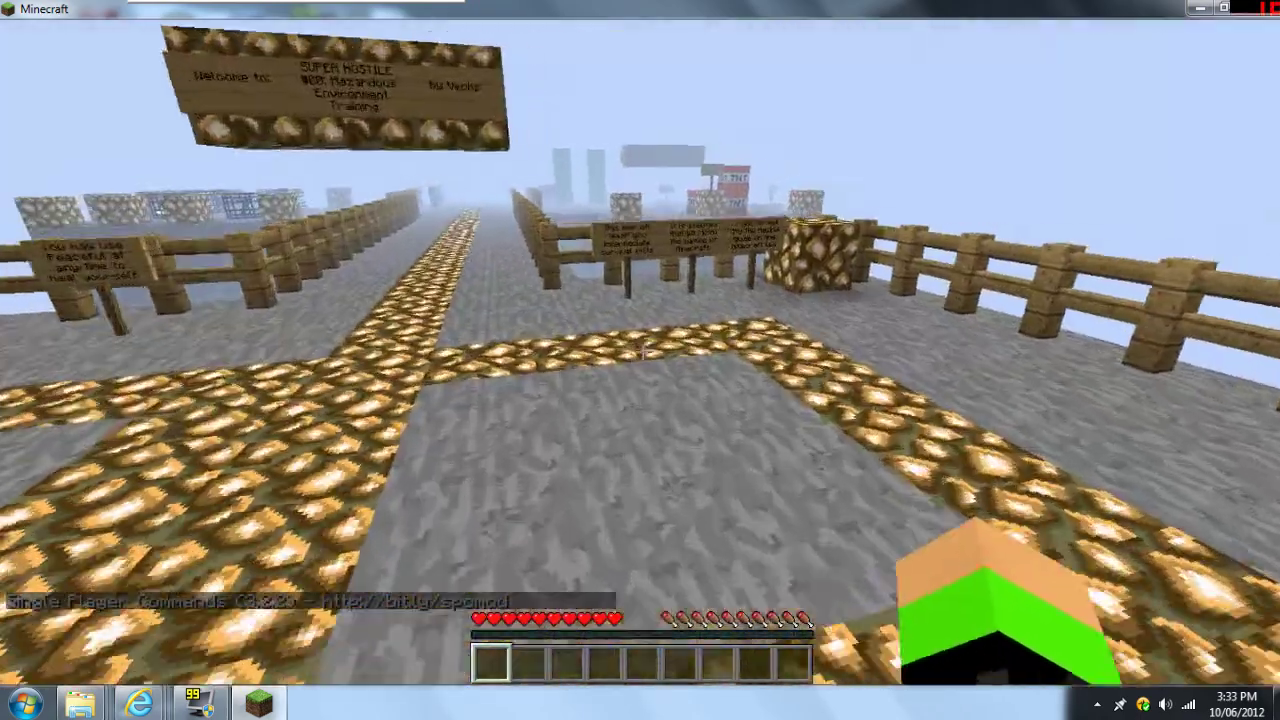
key("w")
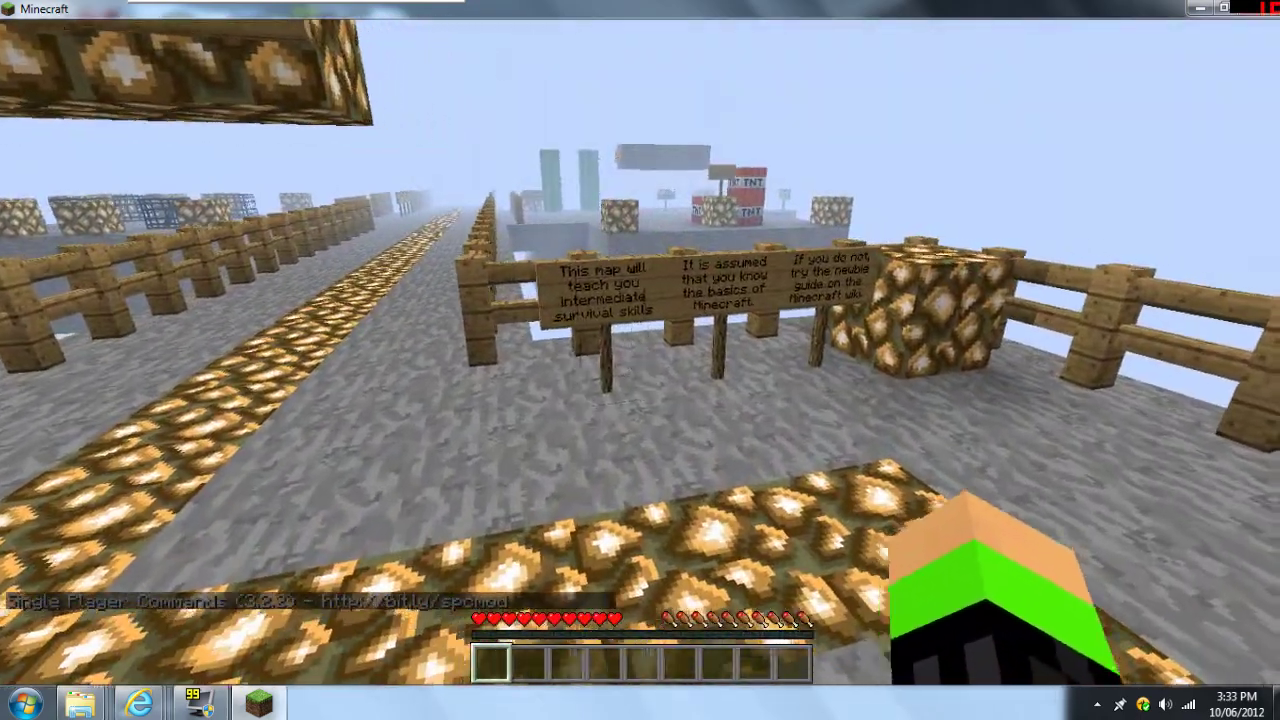